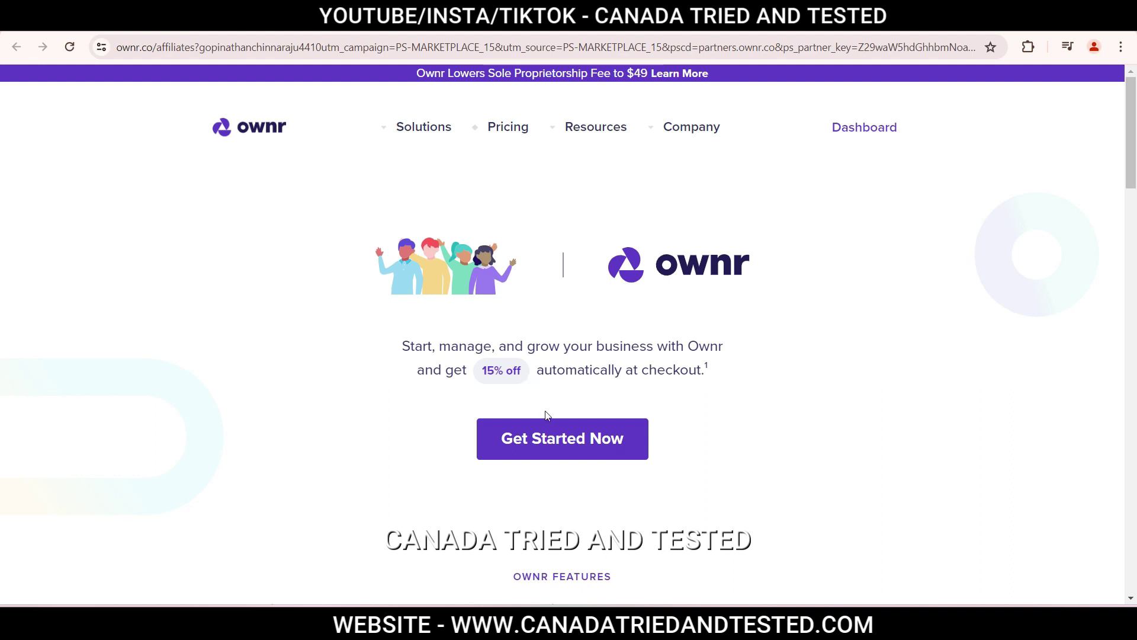
Start registering a new business and set the company's province to Alberta
{"action": "left_click", "coordinate": [558, 445]}
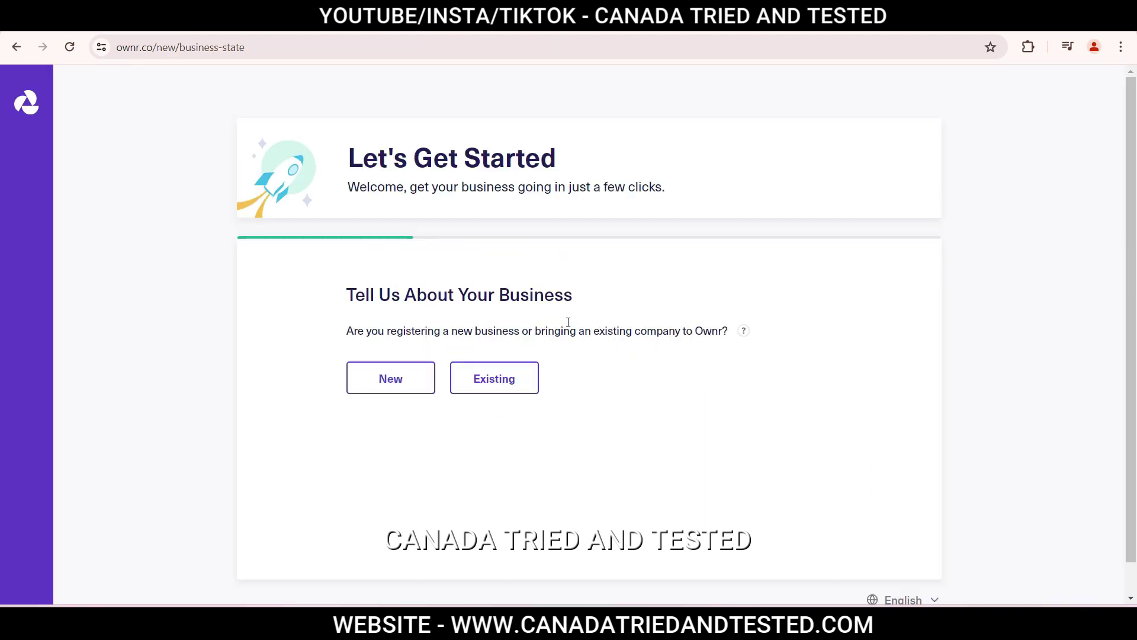
{"action": "left_click", "coordinate": [395, 391]}
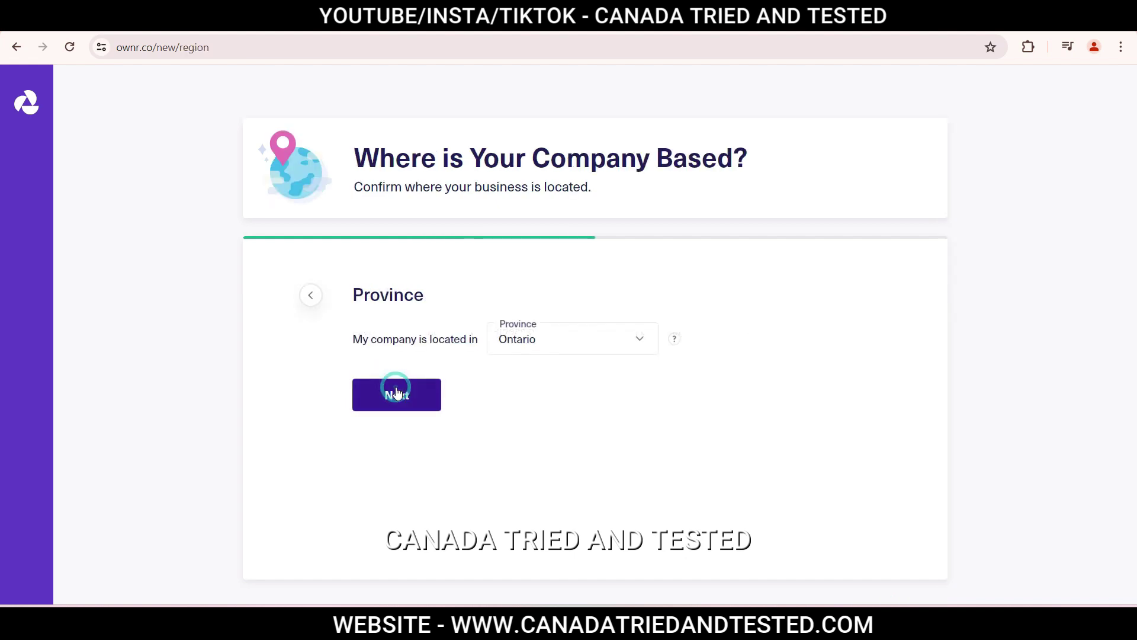
{"action": "left_click", "coordinate": [603, 346]}
{"action": "left_click", "coordinate": [557, 374]}
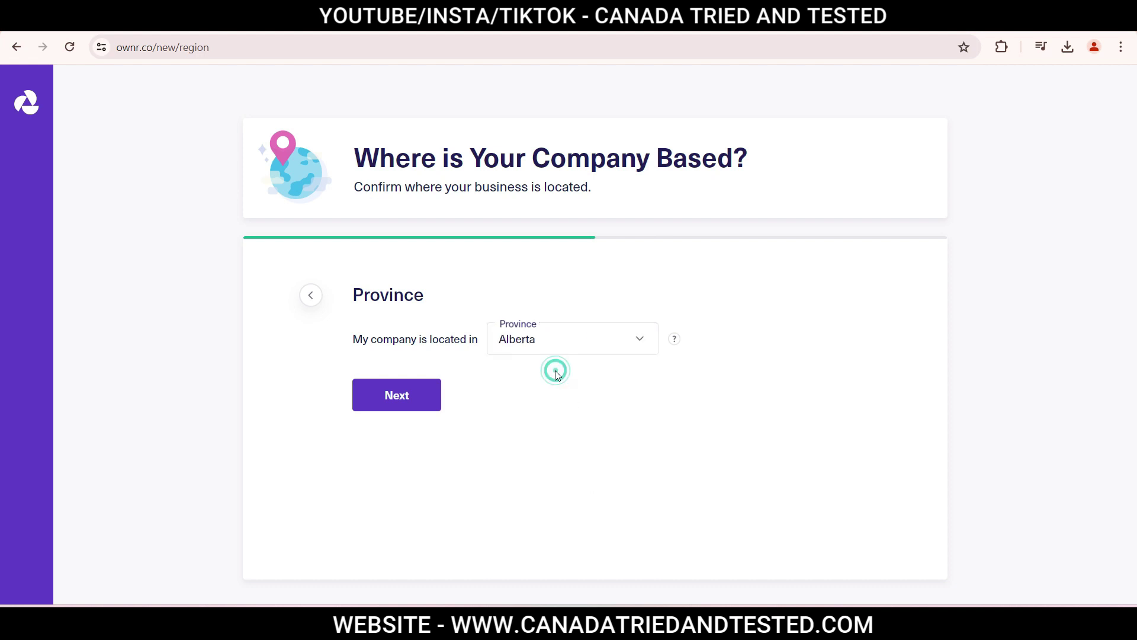
{"action": "left_click", "coordinate": [396, 400]}
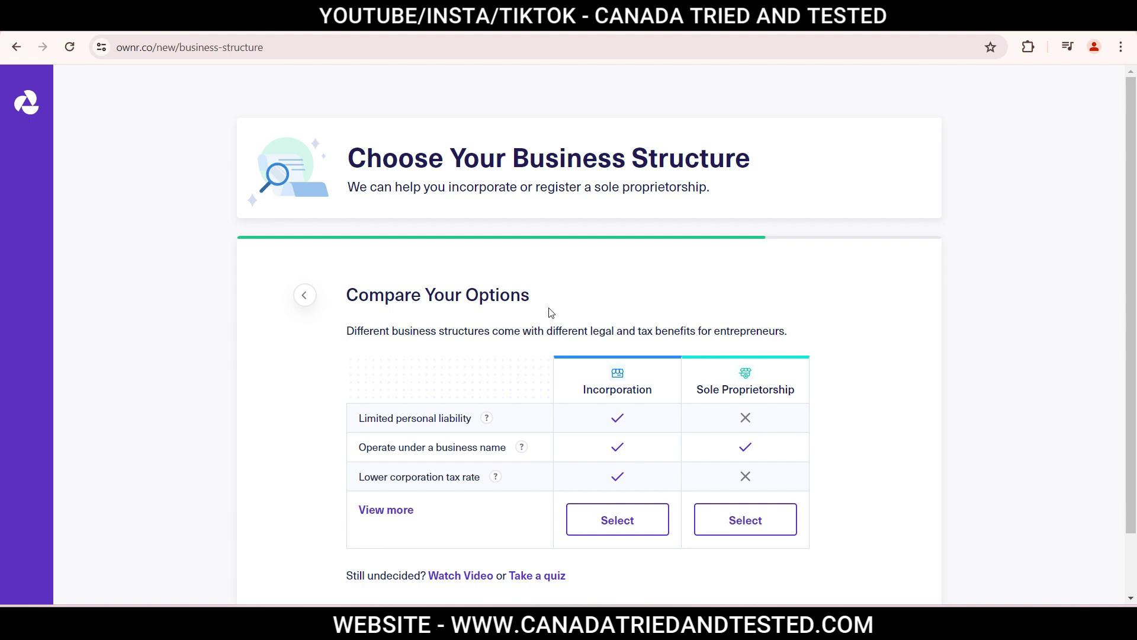
Expand the full comparison of business structures and choose Sole Proprietorship
{"action": "left_click", "coordinate": [397, 511]}
{"action": "scroll", "coordinate": [397, 518], "scroll_direction": "down", "scroll_amount": 2}
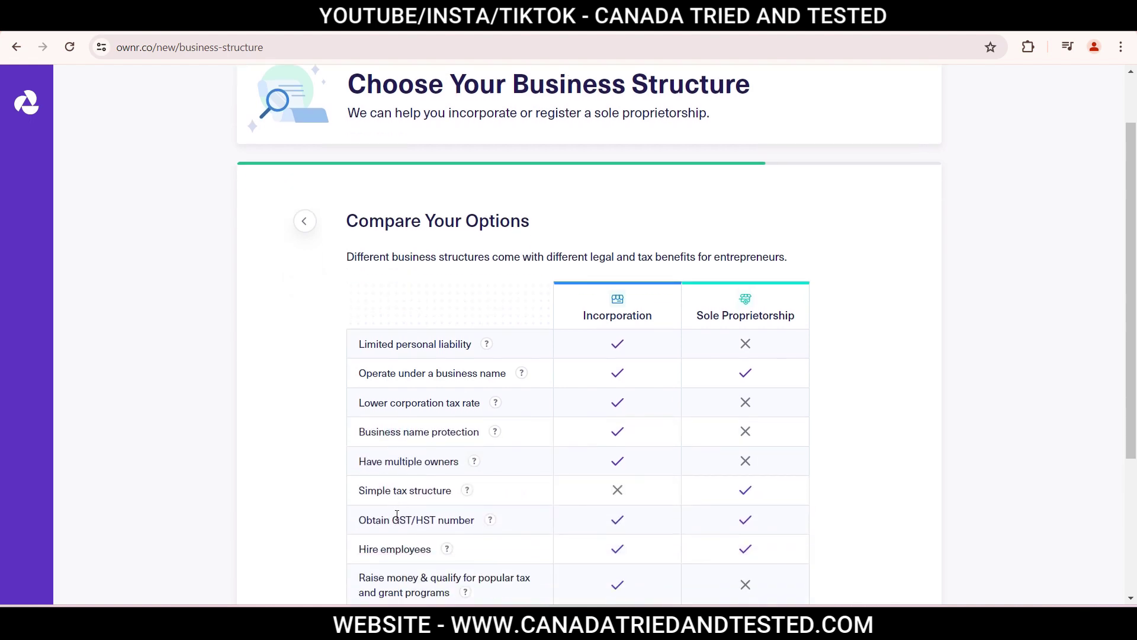
{"action": "scroll", "coordinate": [396, 517], "scroll_direction": "down", "scroll_amount": 1}
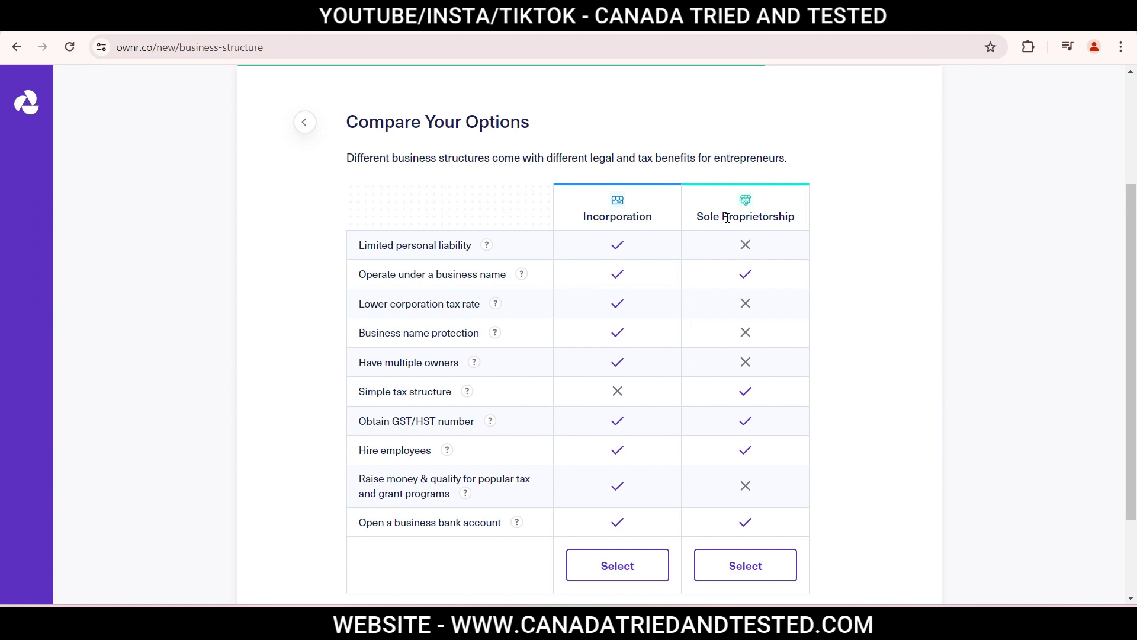
{"action": "left_click", "coordinate": [763, 579]}
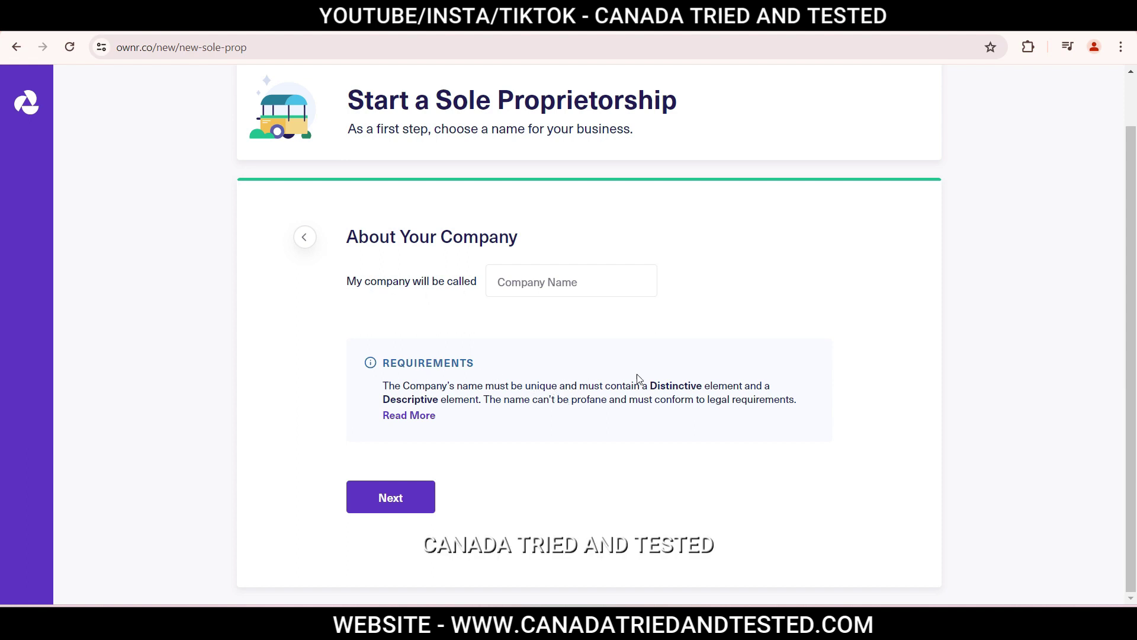
Check the Distinctive and Descriptive naming requirements and submit NovaCyber Consulting as the company name
{"action": "mouse_move", "coordinate": [683, 391]}
{"action": "mouse_move", "coordinate": [421, 403]}
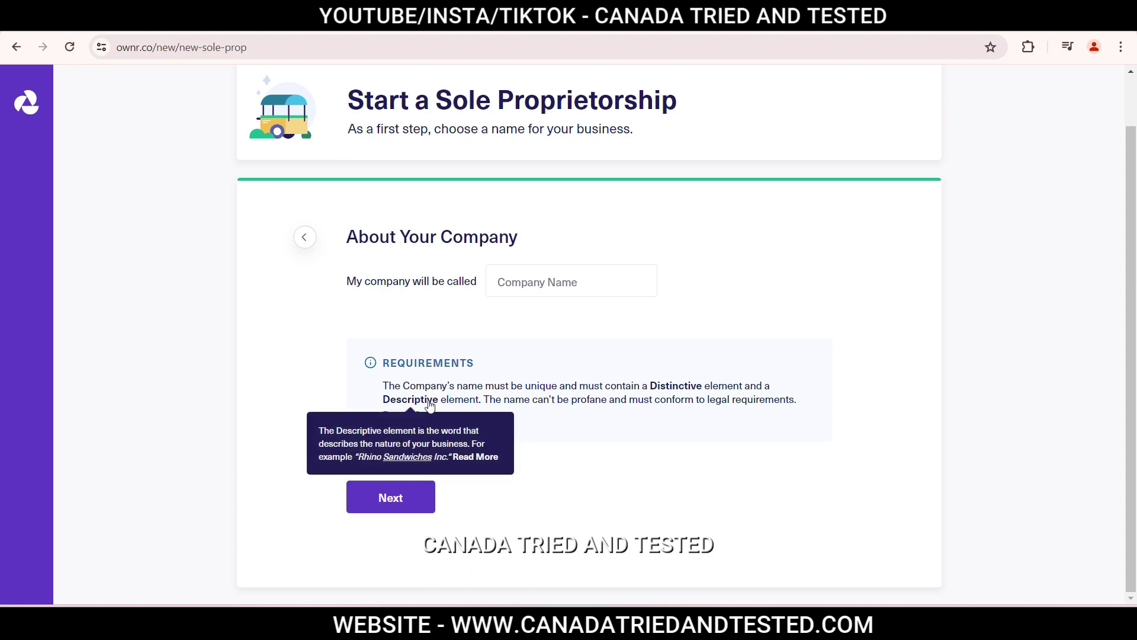
{"action": "left_click", "coordinate": [566, 283]}
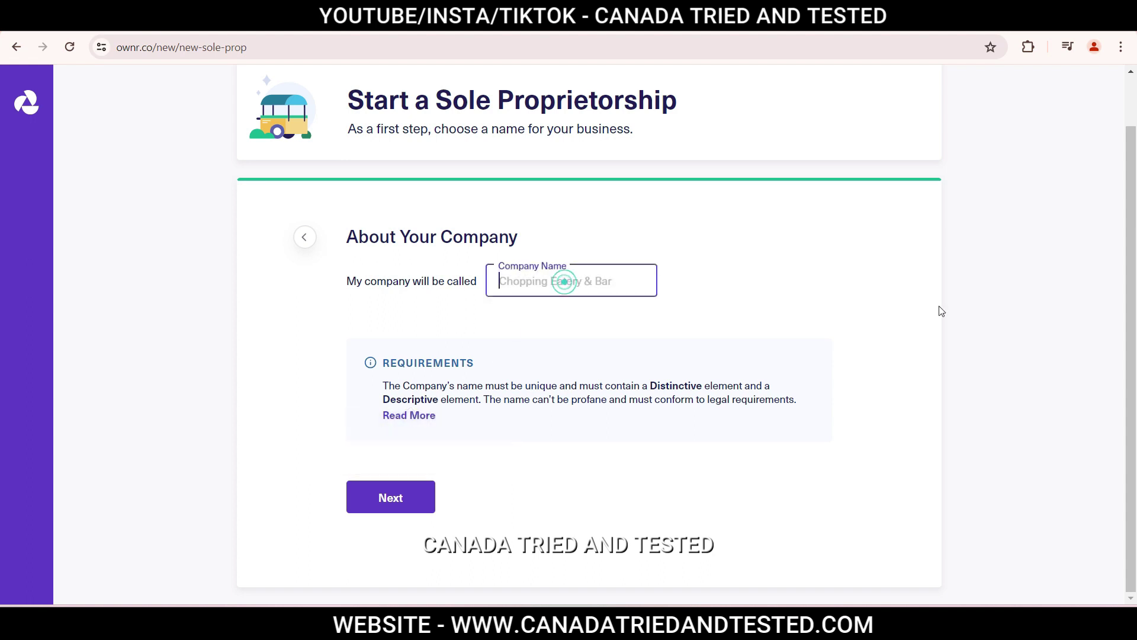
{"action": "type", "text": "NovaCyber Consulting"}
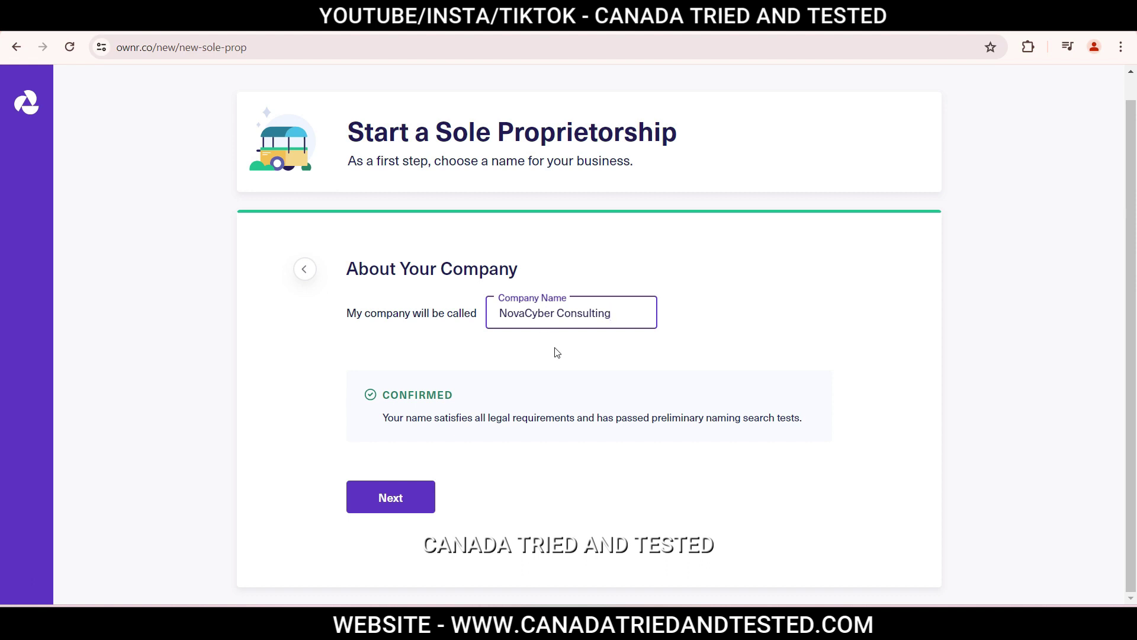
{"action": "left_click", "coordinate": [408, 501]}
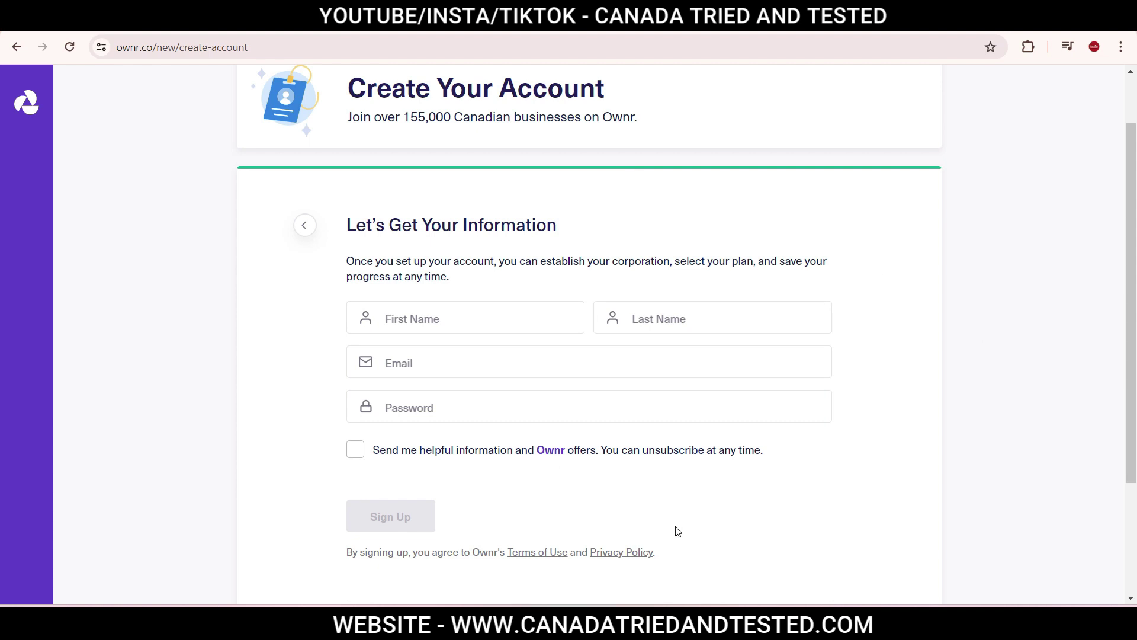
Check the explanation of Canadian resident status and submit the account information
{"action": "scroll", "coordinate": [761, 380], "scroll_direction": "up", "scroll_amount": 1}
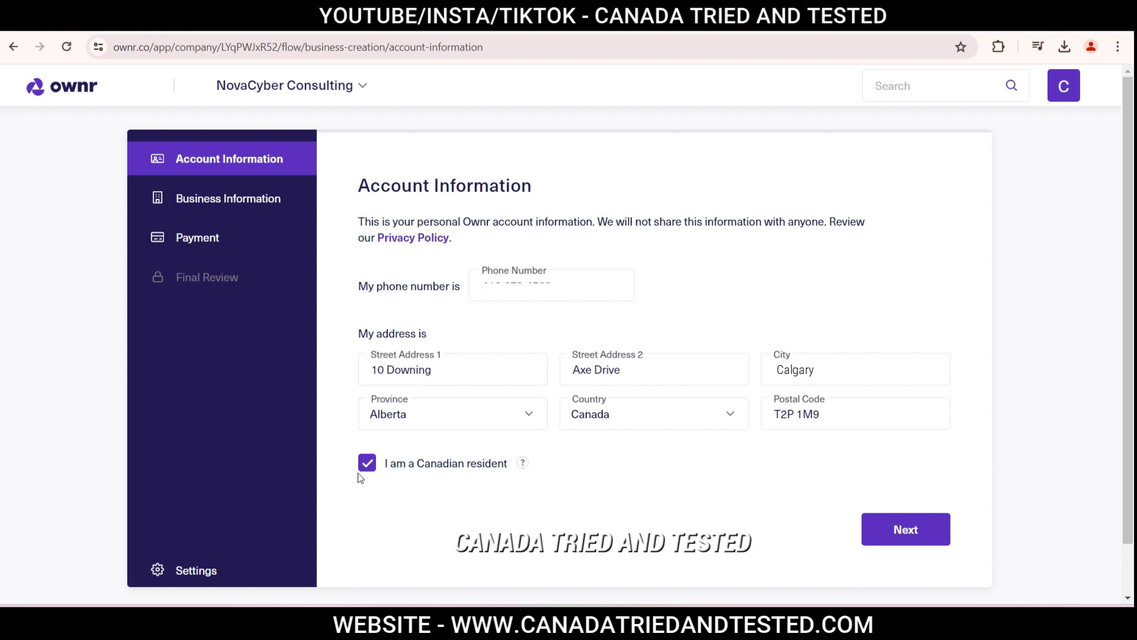
{"action": "mouse_move", "coordinate": [522, 467]}
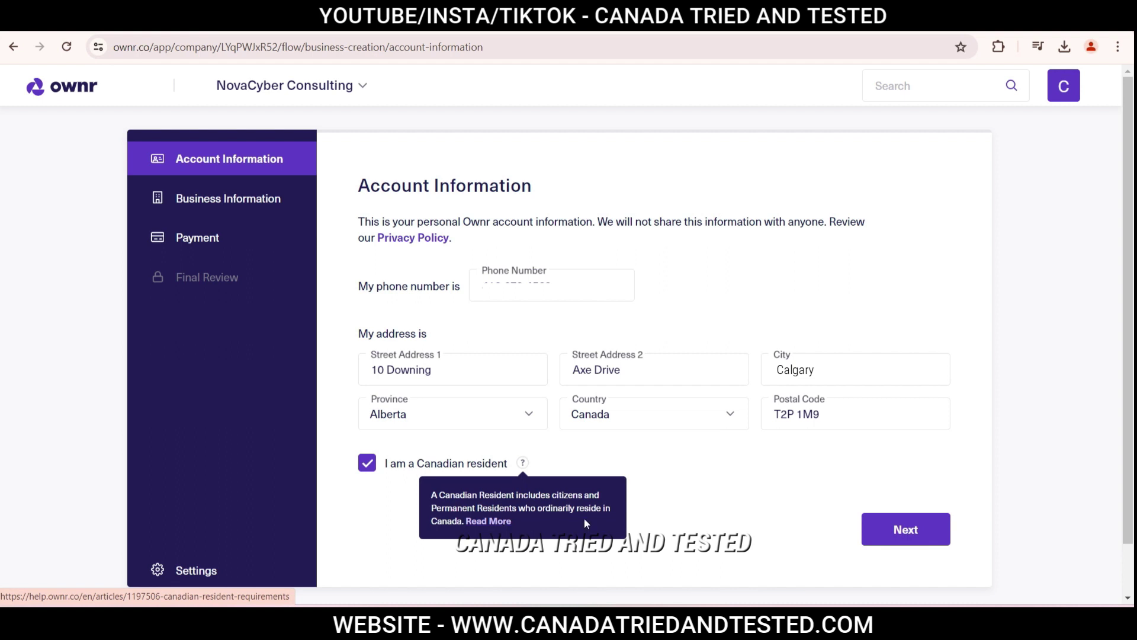
{"action": "left_click", "coordinate": [688, 499]}
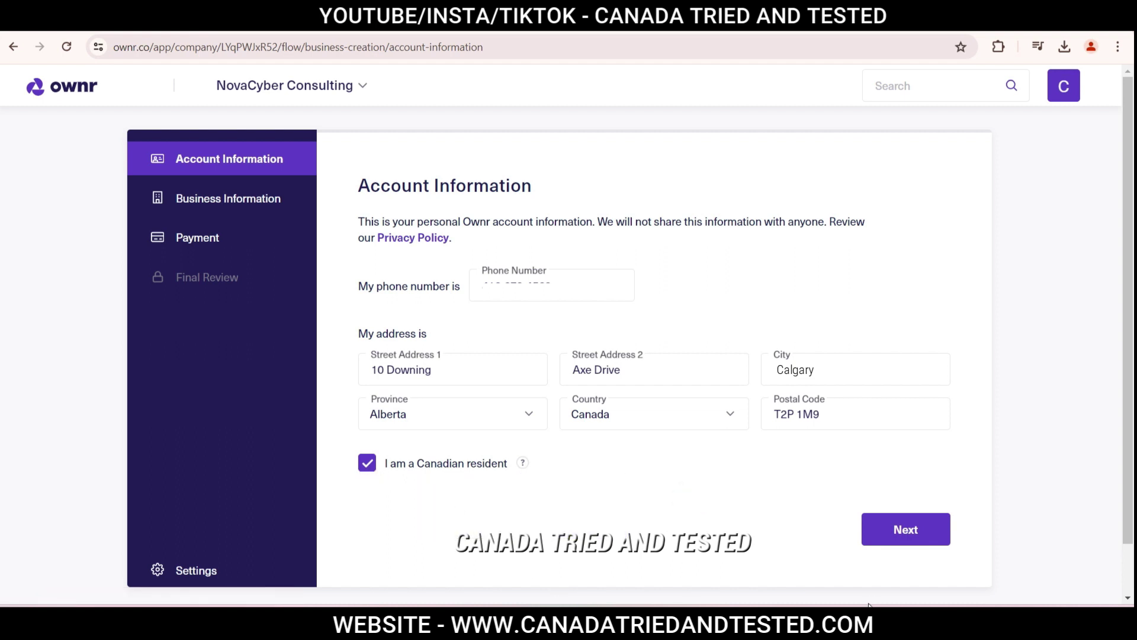
{"action": "left_click", "coordinate": [905, 529]}
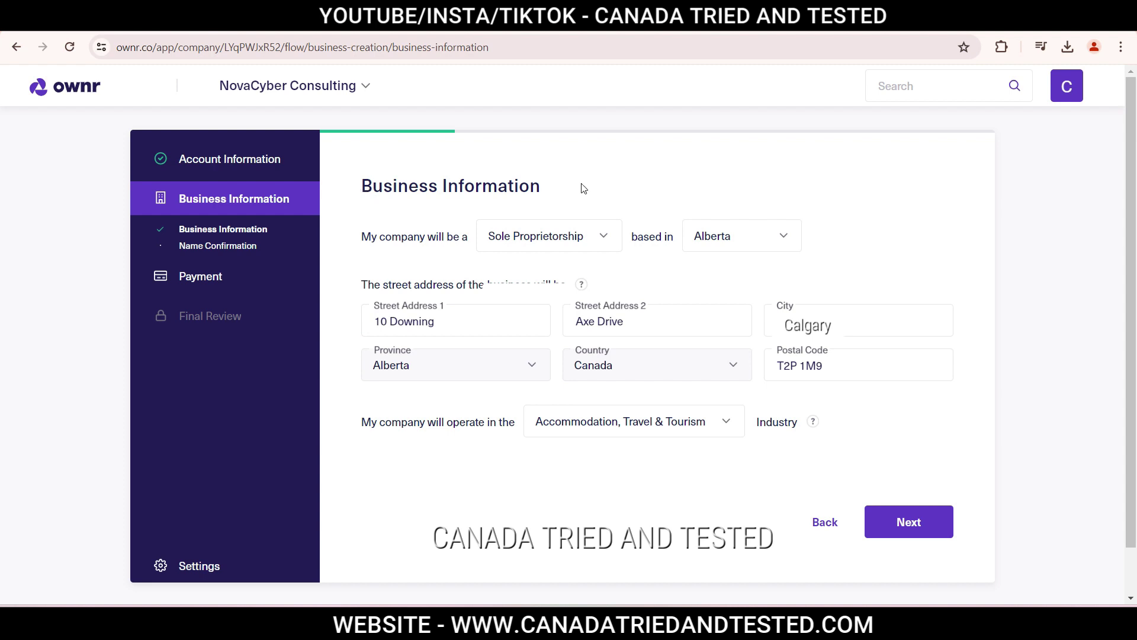
Review the company types, keeping Sole Proprietorship, and look through the available industries without choosing one
{"action": "left_click", "coordinate": [597, 245]}
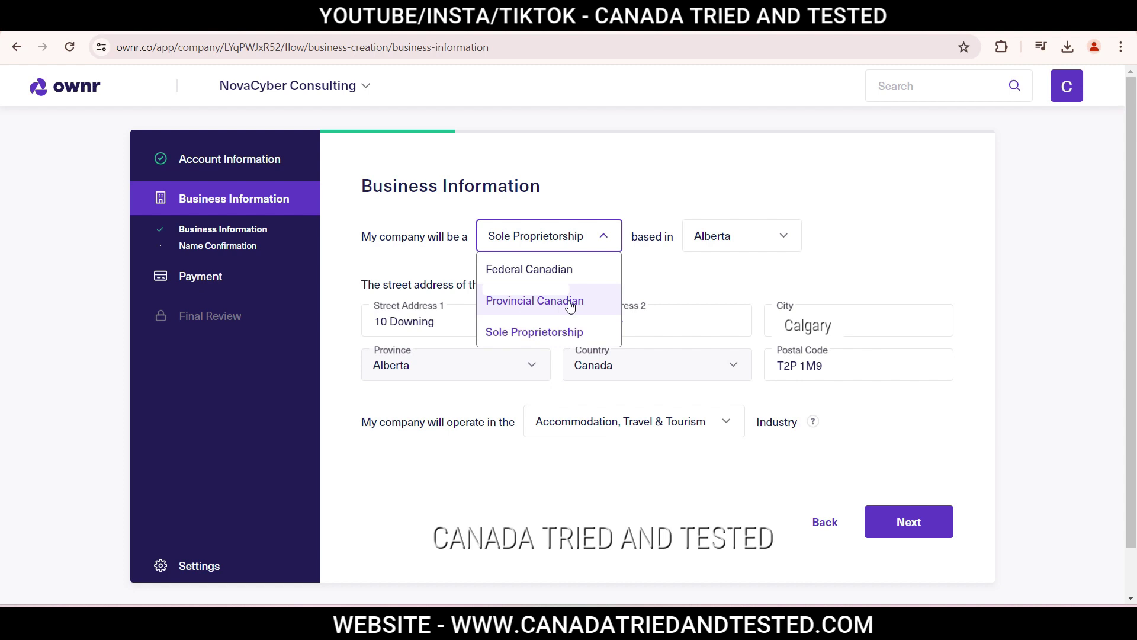
{"action": "left_click", "coordinate": [562, 341]}
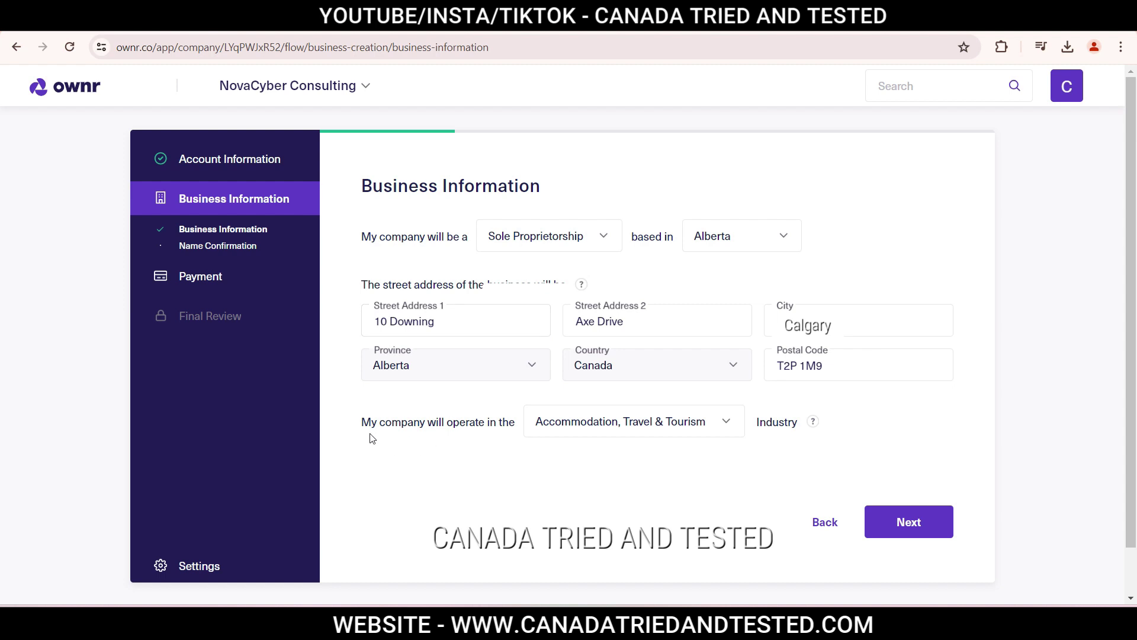
{"action": "left_click", "coordinate": [591, 429]}
{"action": "left_click_drag", "start_coordinate": [739, 195], "coordinate": [734, 363]}
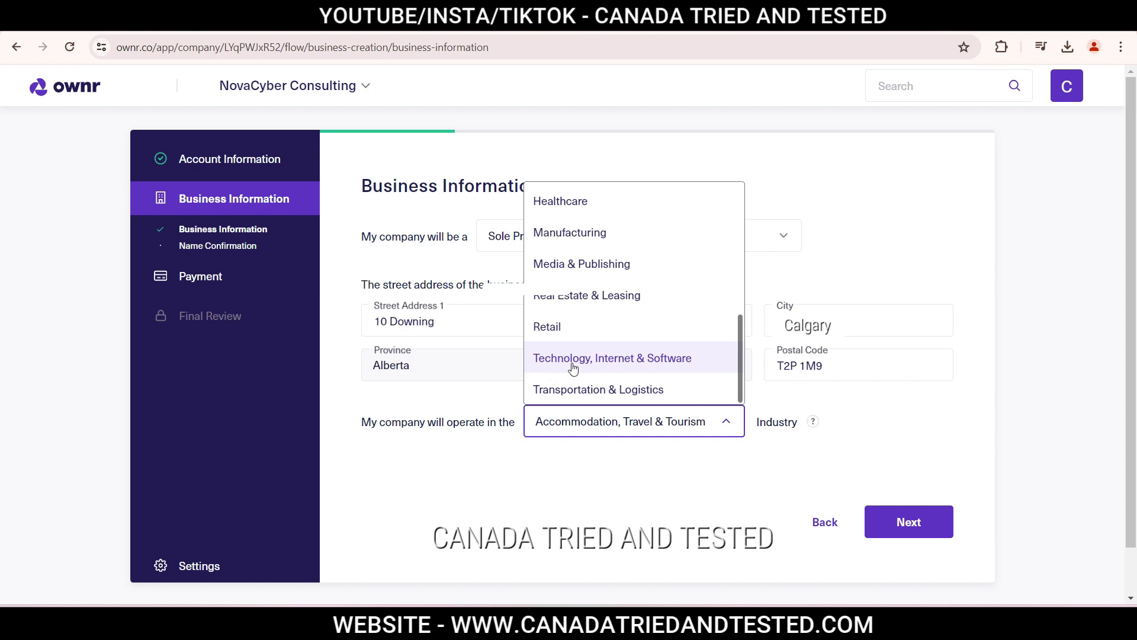
{"action": "left_click", "coordinate": [920, 421]}
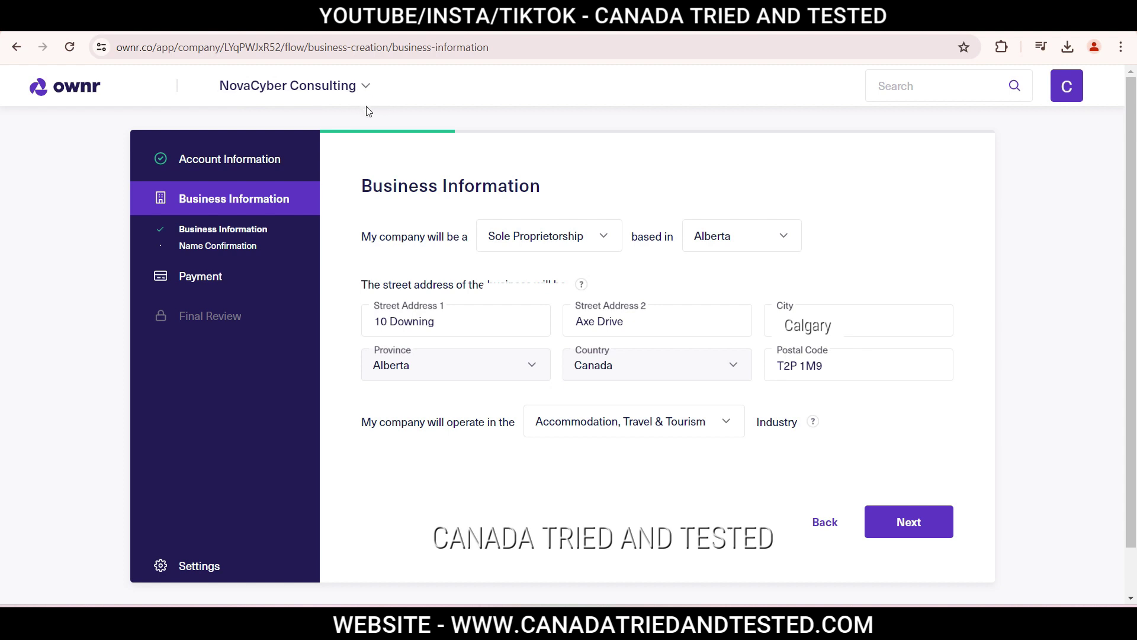
Set the company's industry to Consulting & Business Services and proceed through the name confirmation to the package overview
{"action": "left_click", "coordinate": [680, 432]}
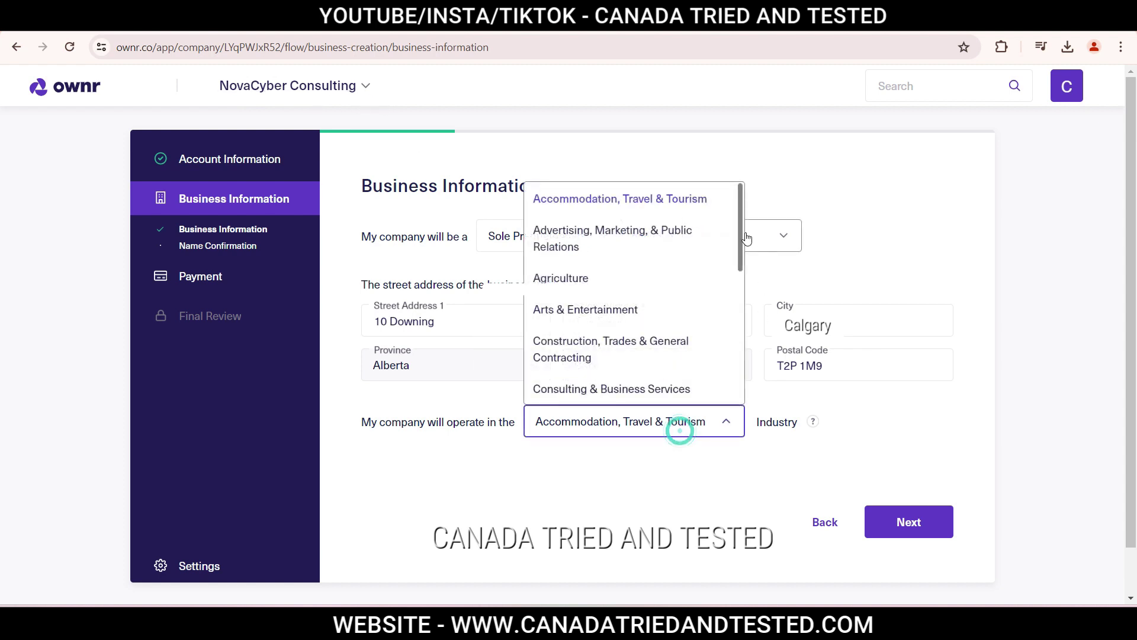
{"action": "left_click_drag", "start_coordinate": [740, 237], "coordinate": [733, 278]}
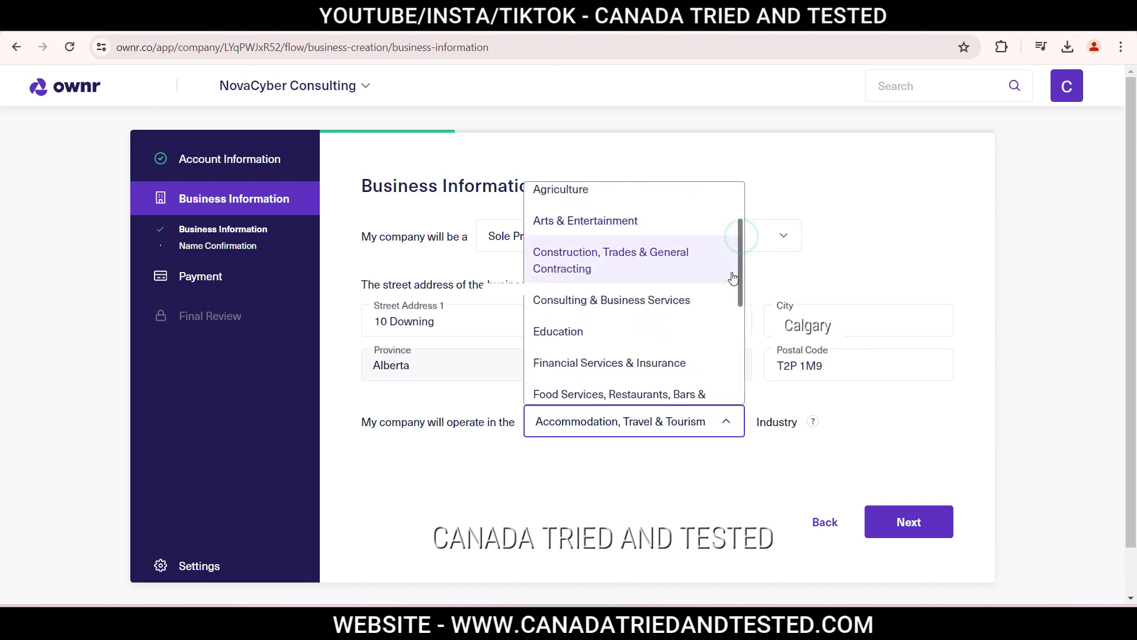
{"action": "left_click", "coordinate": [686, 311]}
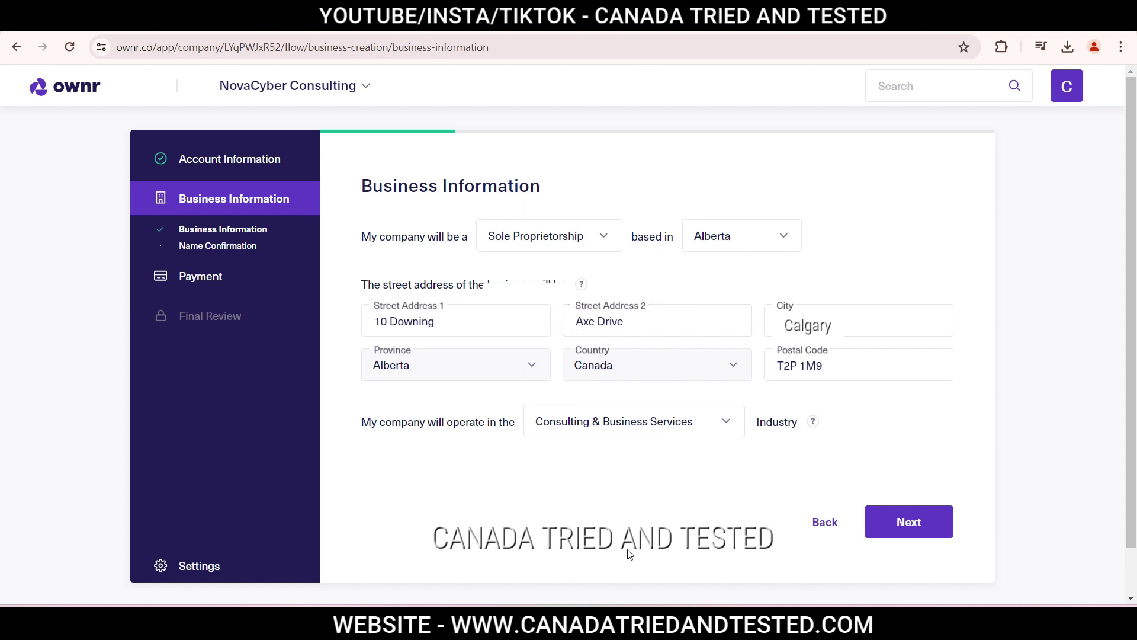
{"action": "left_click", "coordinate": [919, 535]}
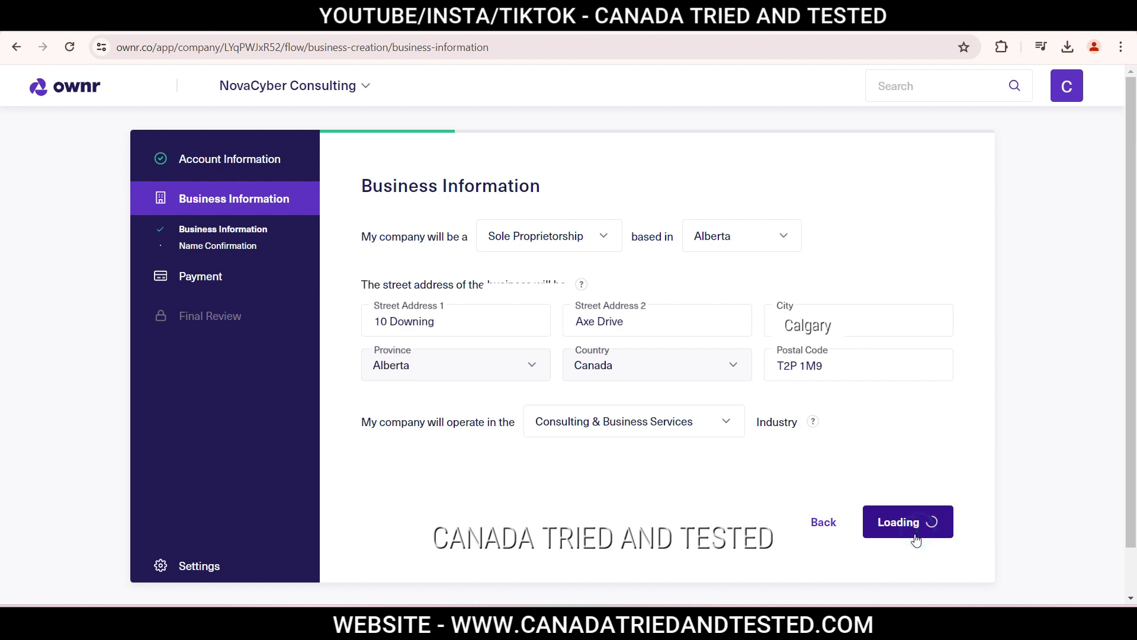
{"action": "left_click", "coordinate": [916, 539]}
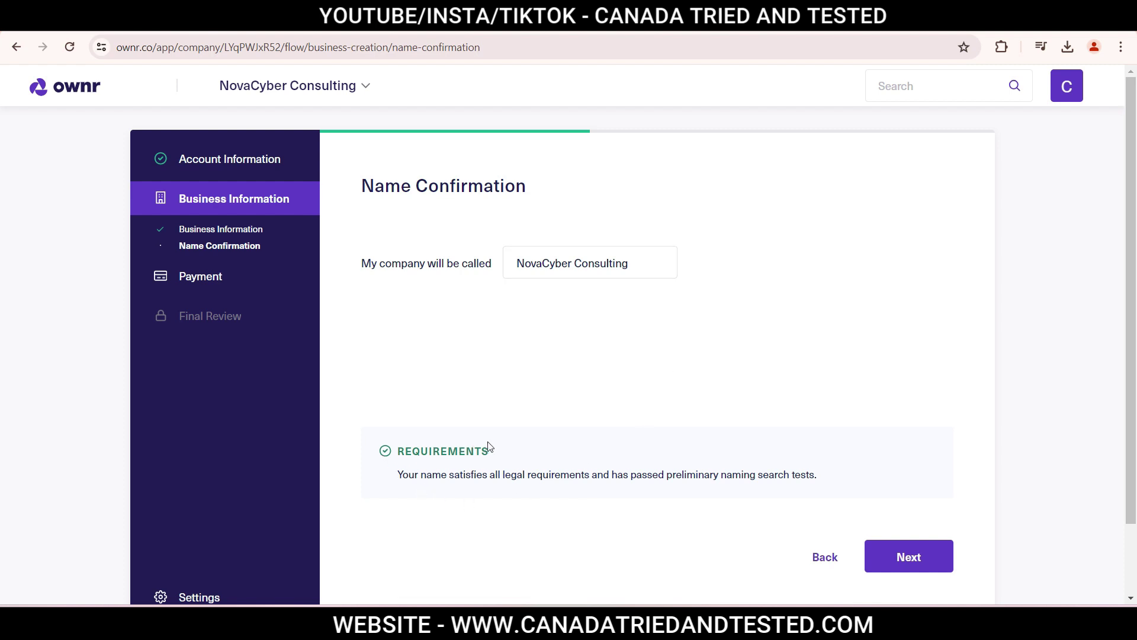
{"action": "left_click", "coordinate": [919, 563]}
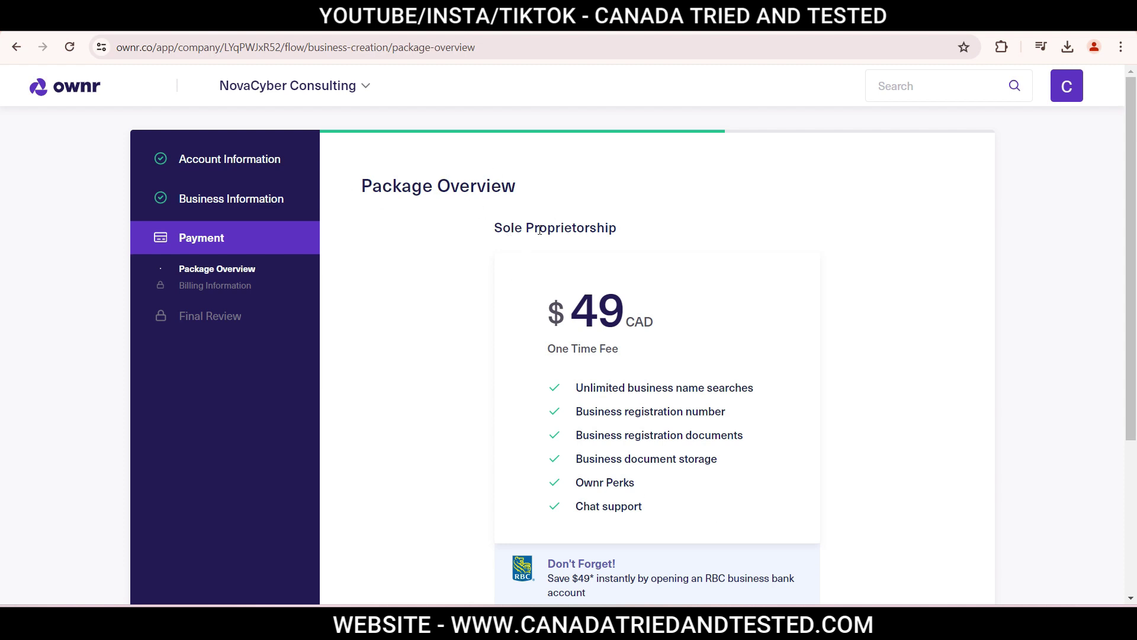
Review the Sole Proprietorship package's fee, Ownr Perks and RBC account offer, and continue to the billing information
{"action": "left_click_drag", "start_coordinate": [572, 315], "coordinate": [720, 318]}
{"action": "left_click", "coordinate": [599, 367]}
{"action": "left_click_drag", "start_coordinate": [577, 484], "coordinate": [647, 484]}
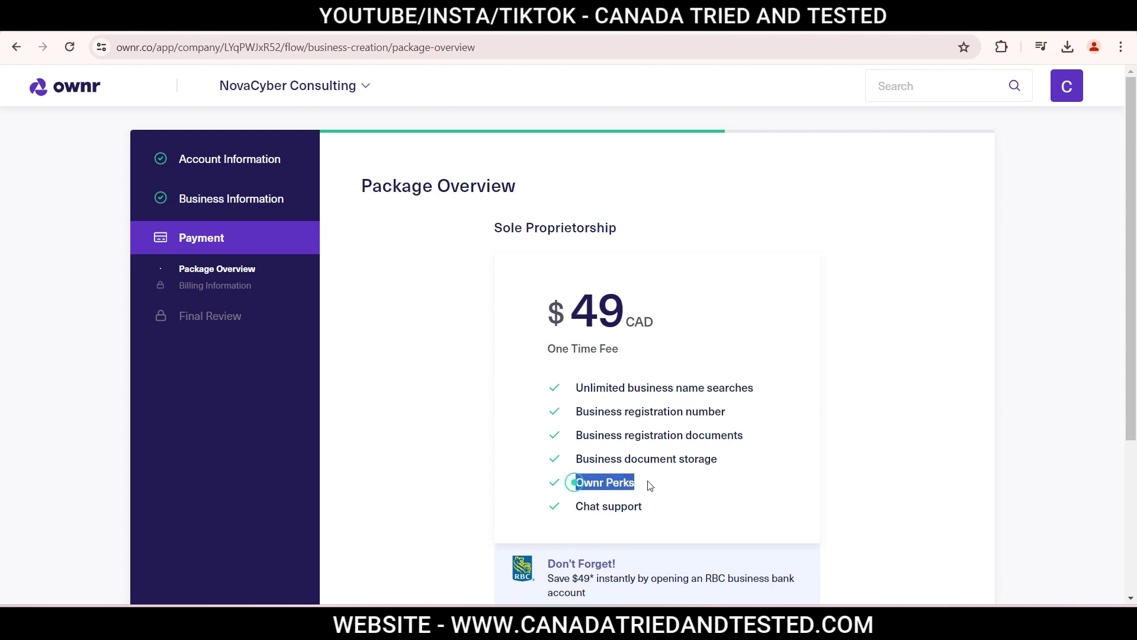
{"action": "left_click", "coordinate": [683, 501]}
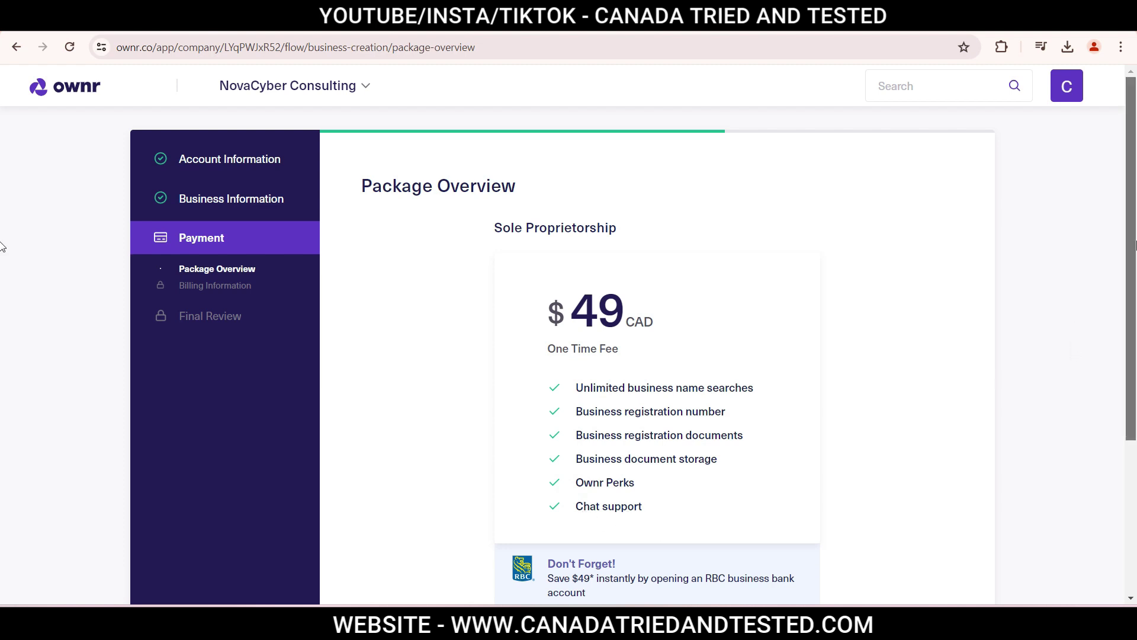
{"action": "scroll", "coordinate": [3, 245], "scroll_direction": "down", "scroll_amount": 4}
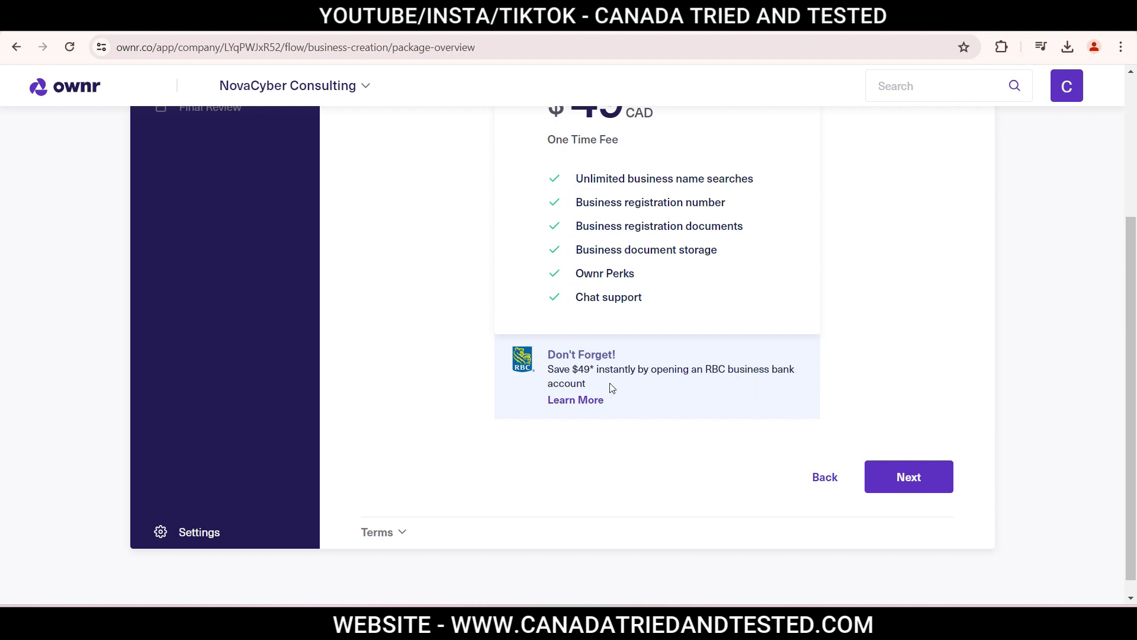
{"action": "left_click_drag", "start_coordinate": [594, 370], "coordinate": [547, 369]}
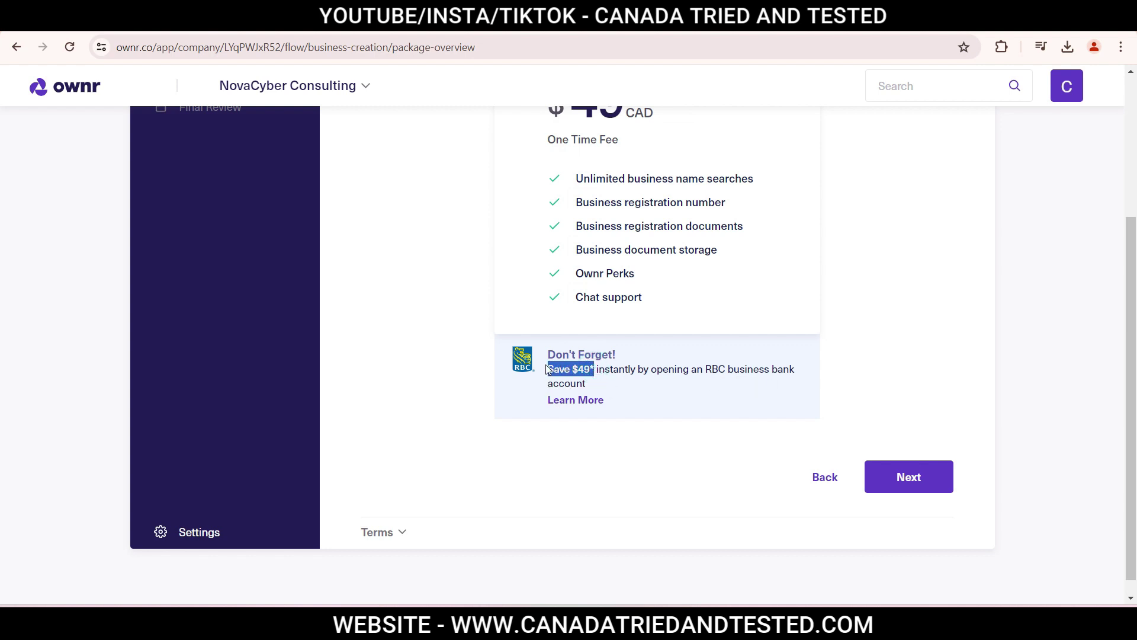
{"action": "left_click", "coordinate": [675, 451]}
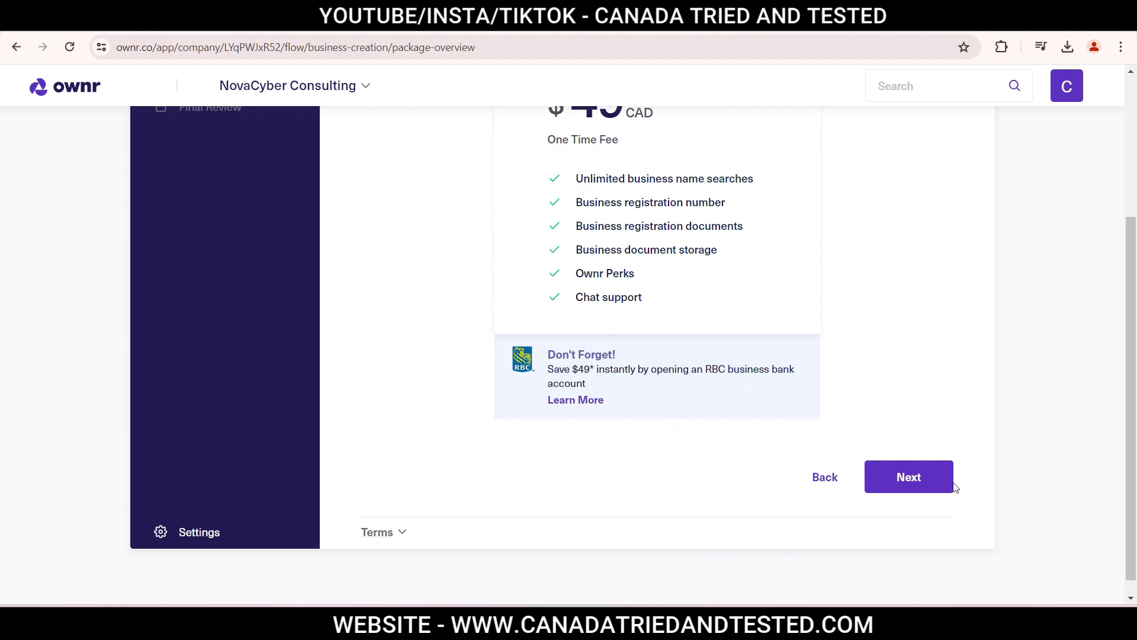
{"action": "left_click", "coordinate": [913, 484]}
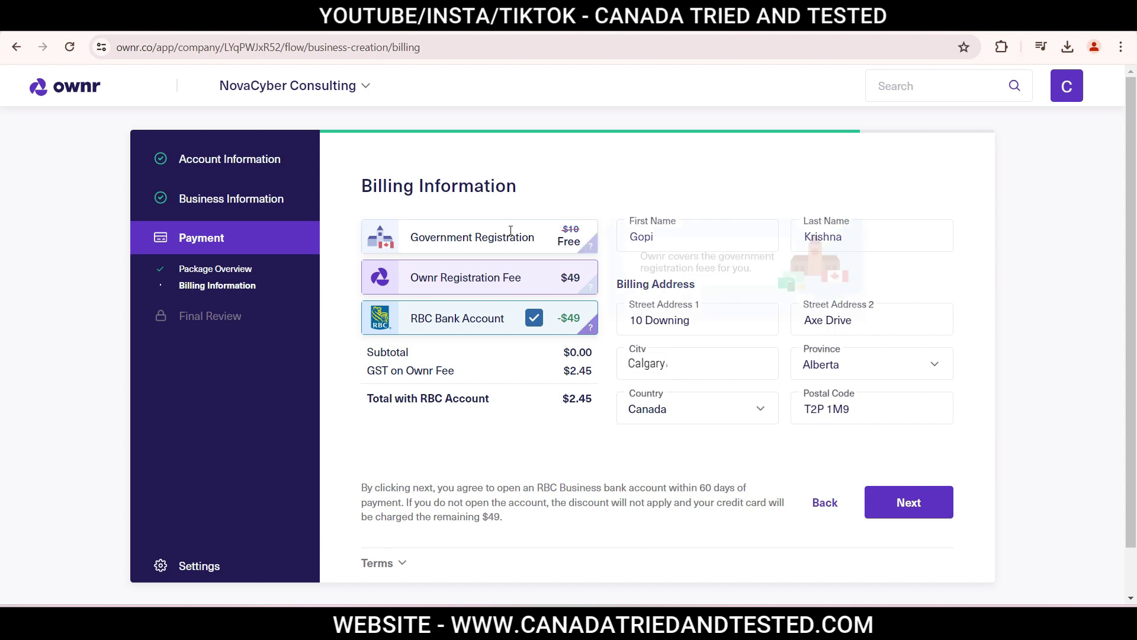
Examine the explanations of the government registration, Ownr registration fee and RBC bank account items and the total due
{"action": "mouse_move", "coordinate": [476, 248]}
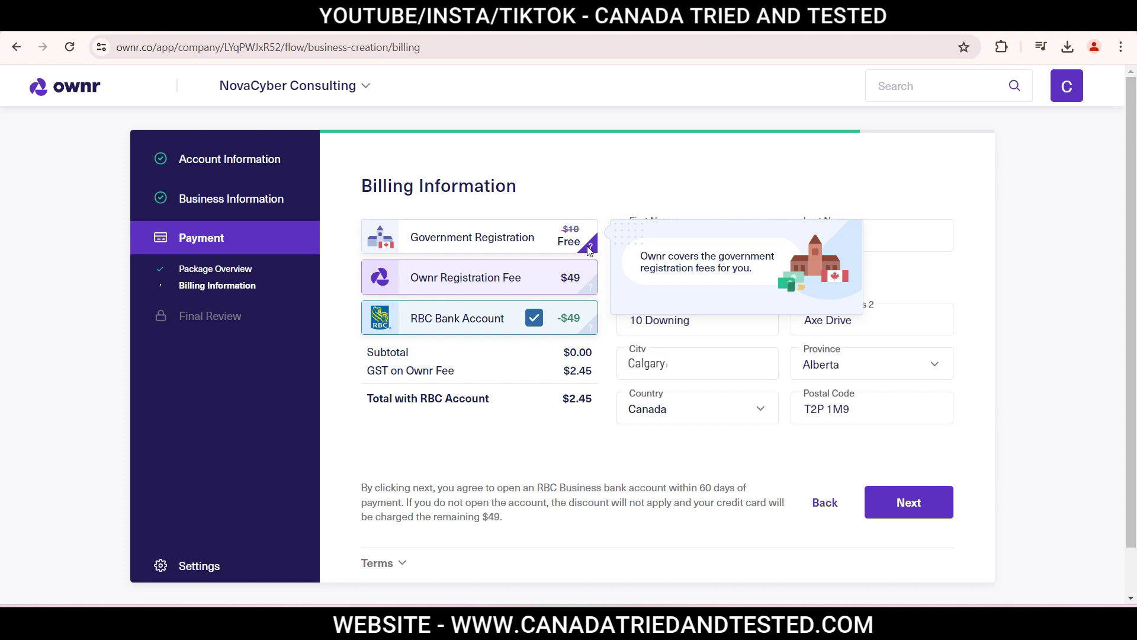
{"action": "mouse_move", "coordinate": [434, 283]}
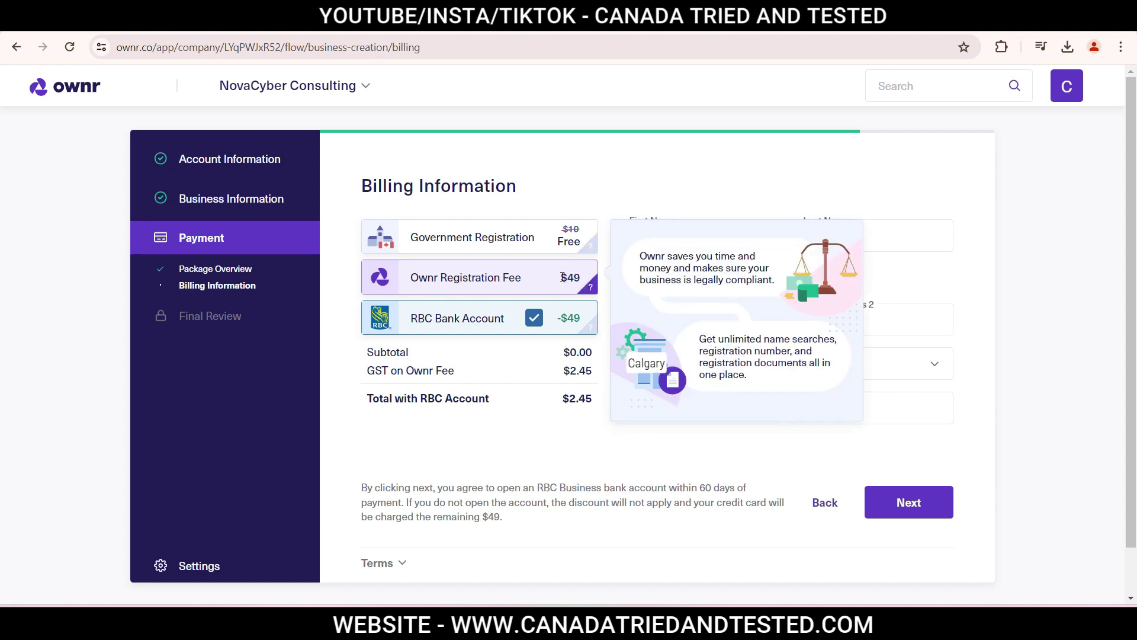
{"action": "mouse_move", "coordinate": [423, 331]}
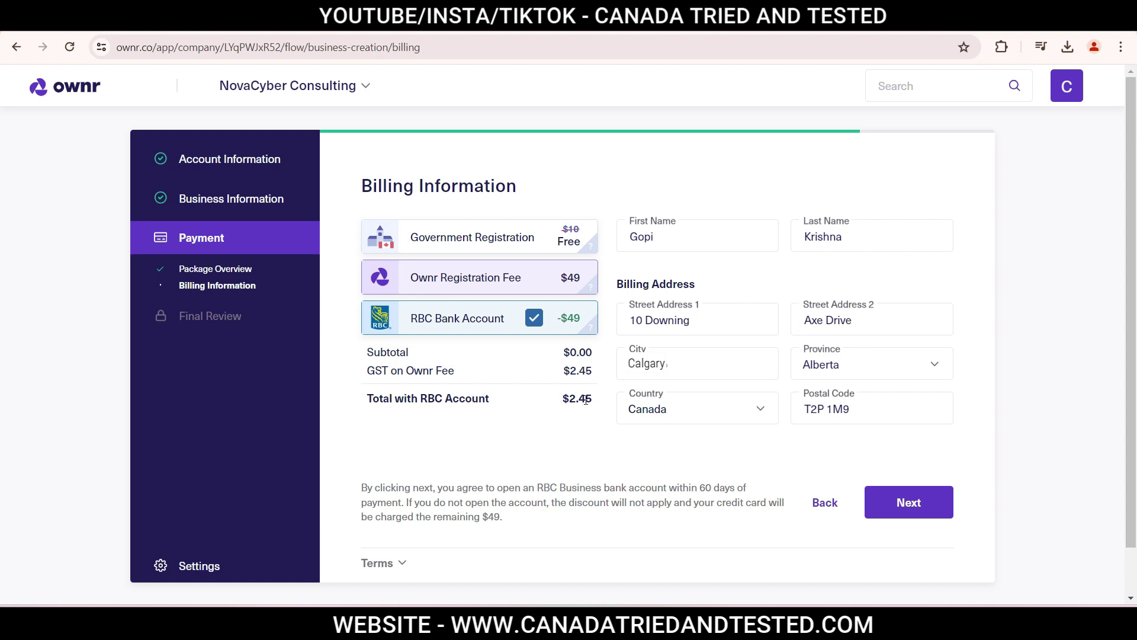
{"action": "left_click_drag", "start_coordinate": [563, 398], "coordinate": [598, 399]}
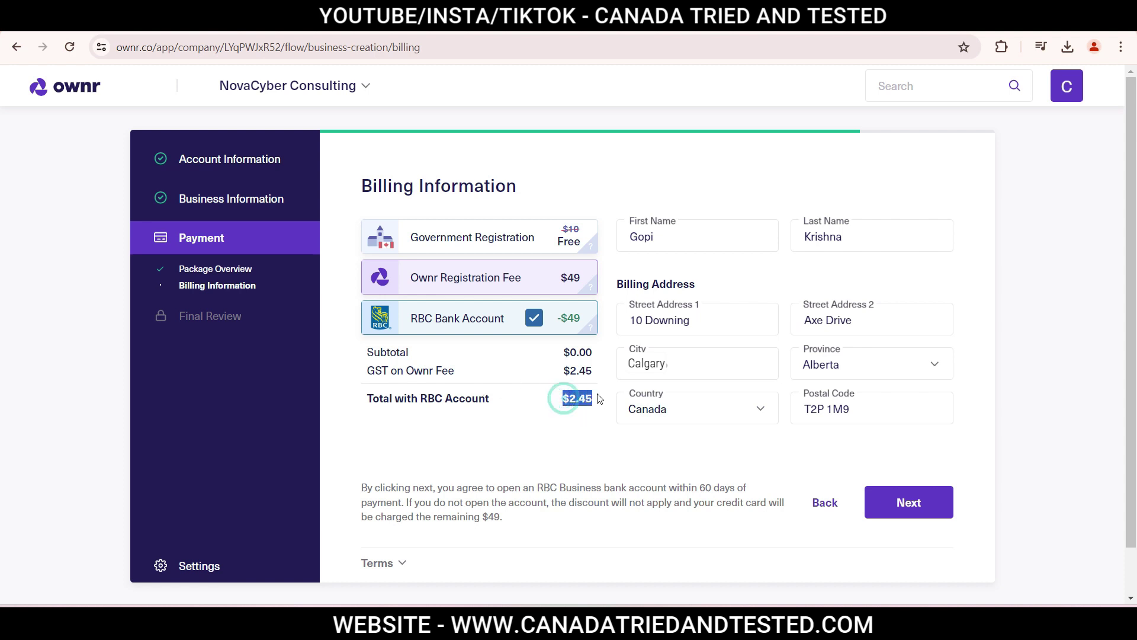
{"action": "left_click", "coordinate": [589, 421]}
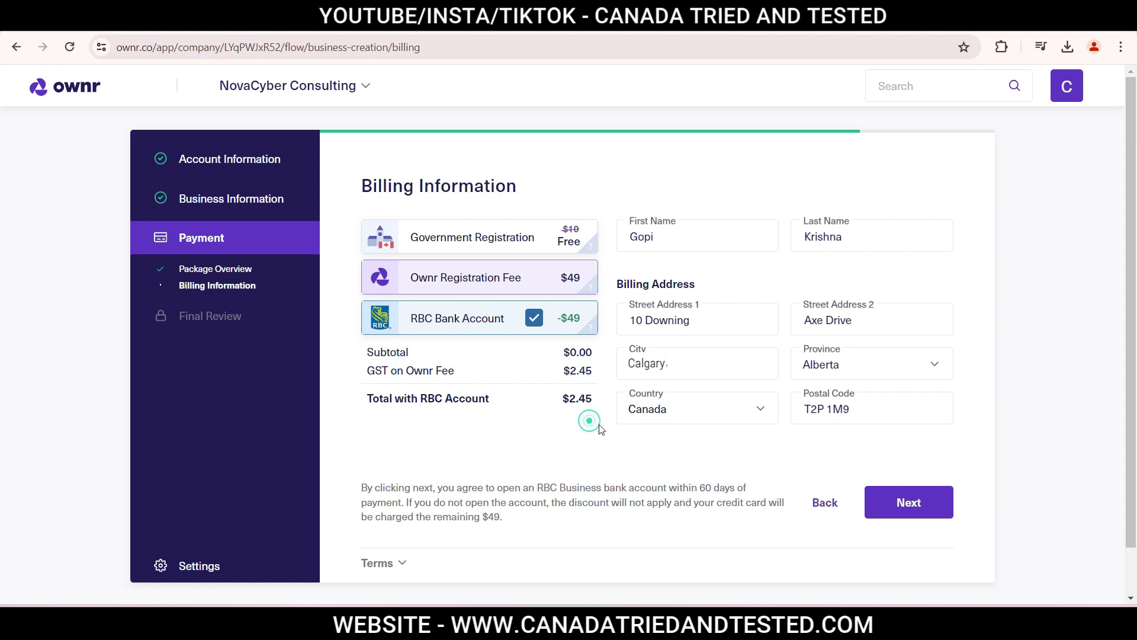
Compare the total without the RBC Bank Account discount, restore the discount and continue to the card payment details
{"action": "left_click", "coordinate": [534, 323]}
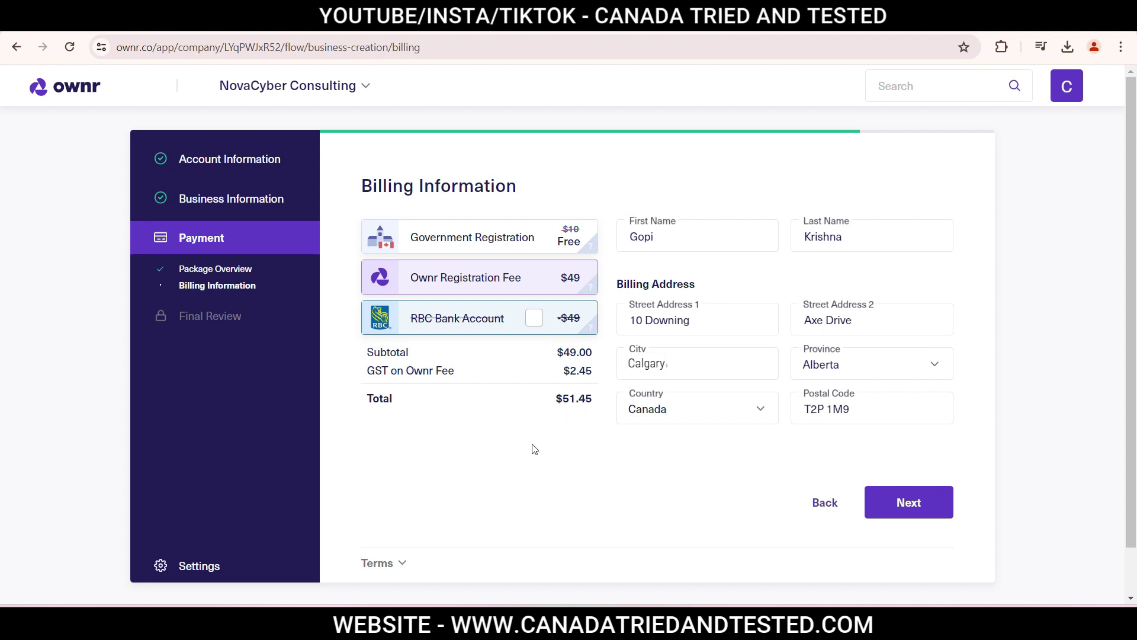
{"action": "left_click", "coordinate": [534, 318]}
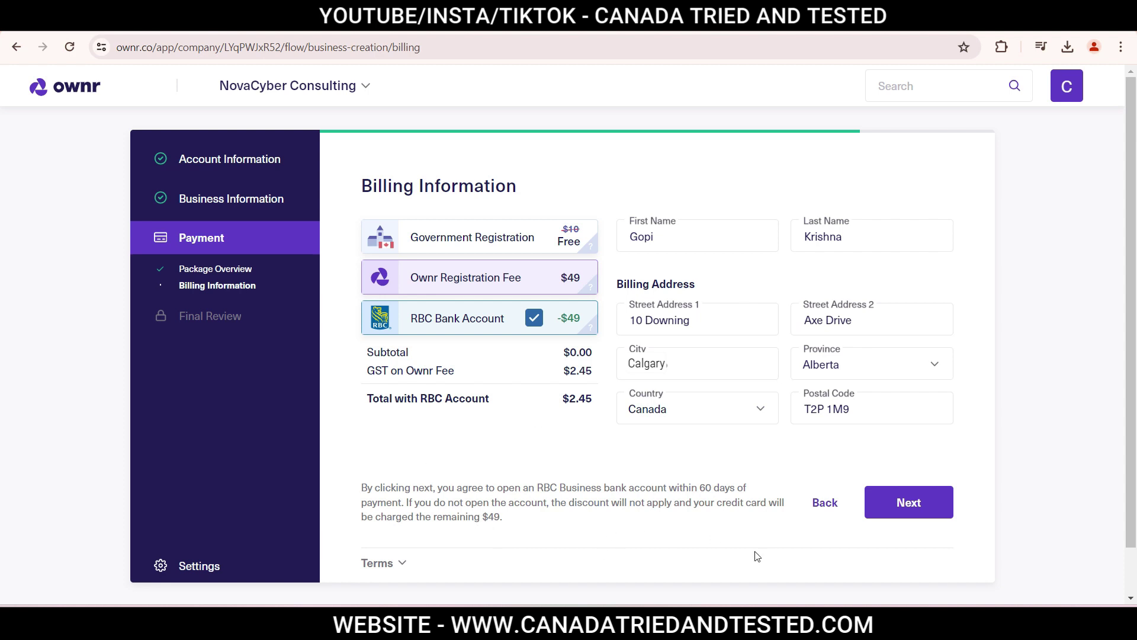
{"action": "left_click", "coordinate": [906, 513]}
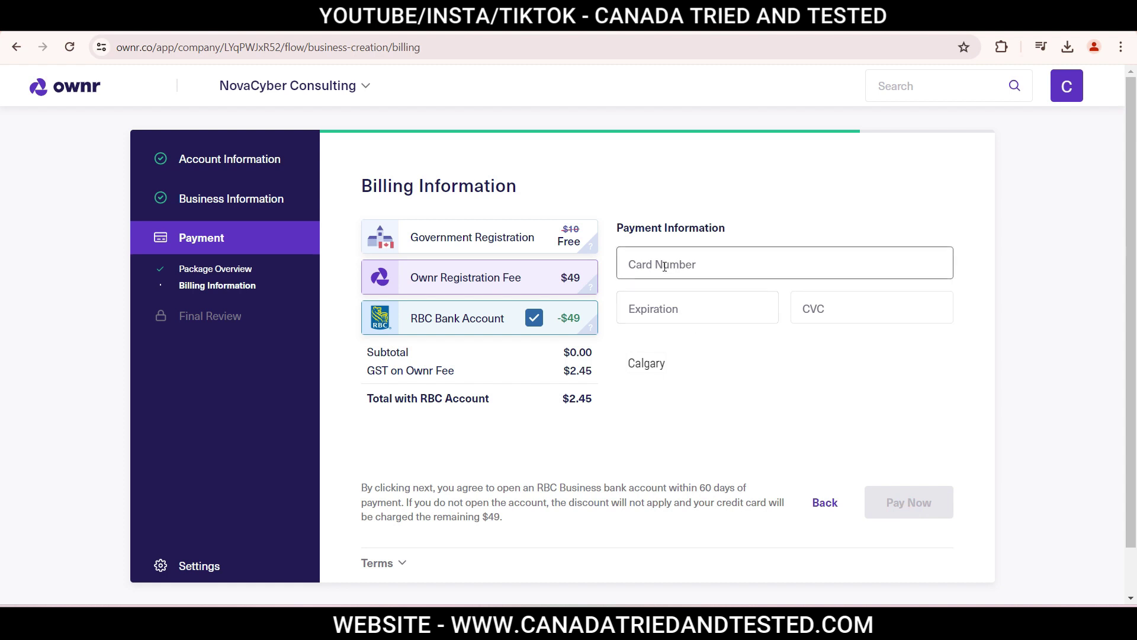